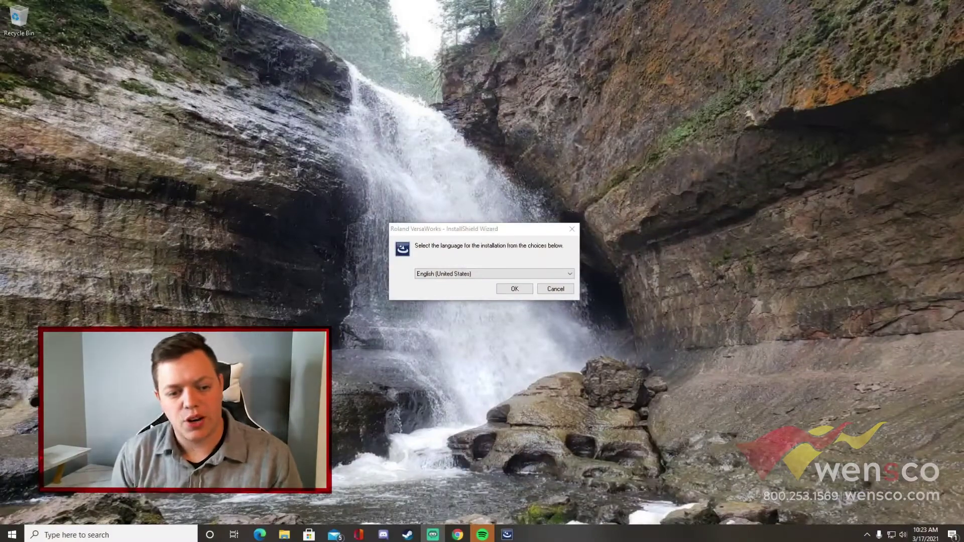
- Start setup in English, scroll through the licence agreement and accept its terms
{"action": "left_click", "coordinate": [512, 290]}
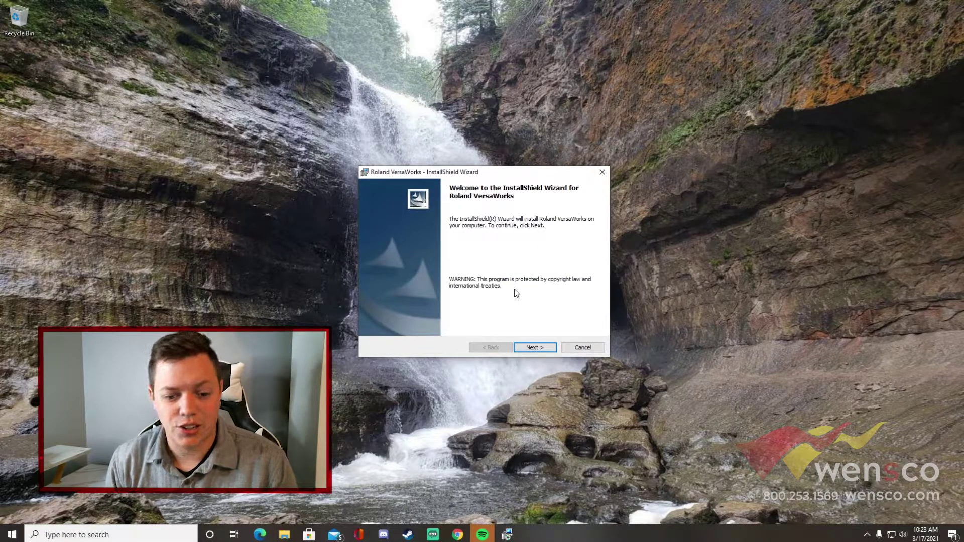
{"action": "left_click", "coordinate": [543, 350]}
{"action": "scroll", "coordinate": [550, 271], "scroll_direction": "down", "scroll_amount": 10}
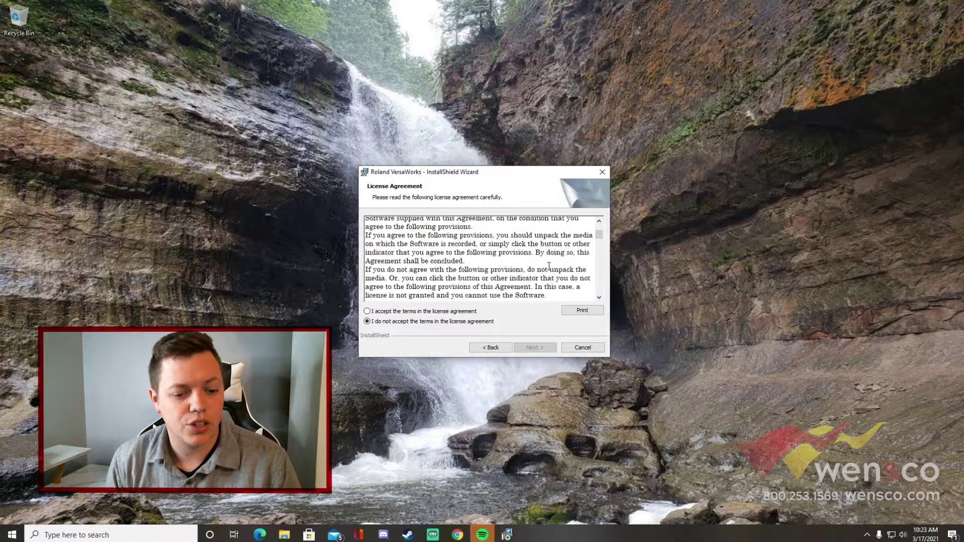
{"action": "scroll", "coordinate": [549, 267], "scroll_direction": "down", "scroll_amount": 12}
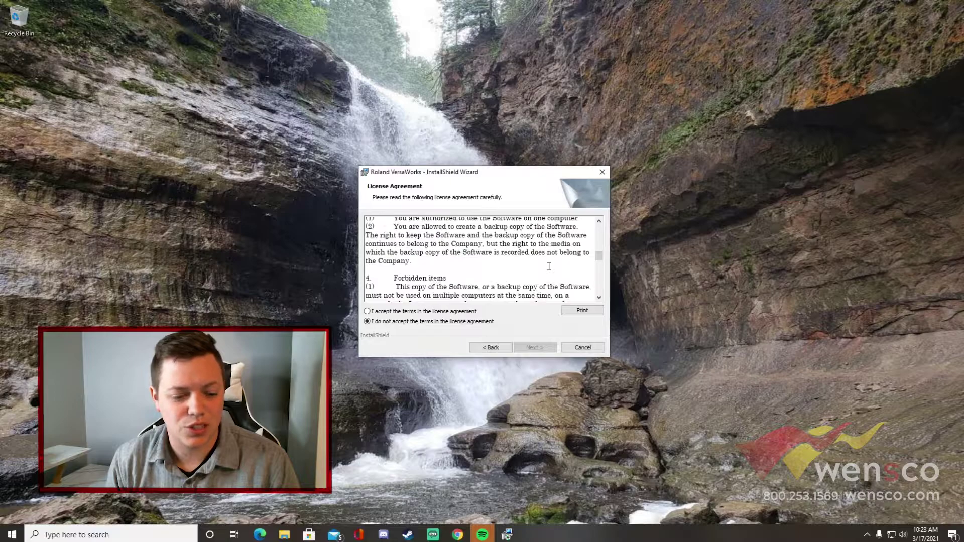
{"action": "scroll", "coordinate": [549, 267], "scroll_direction": "down", "scroll_amount": 5}
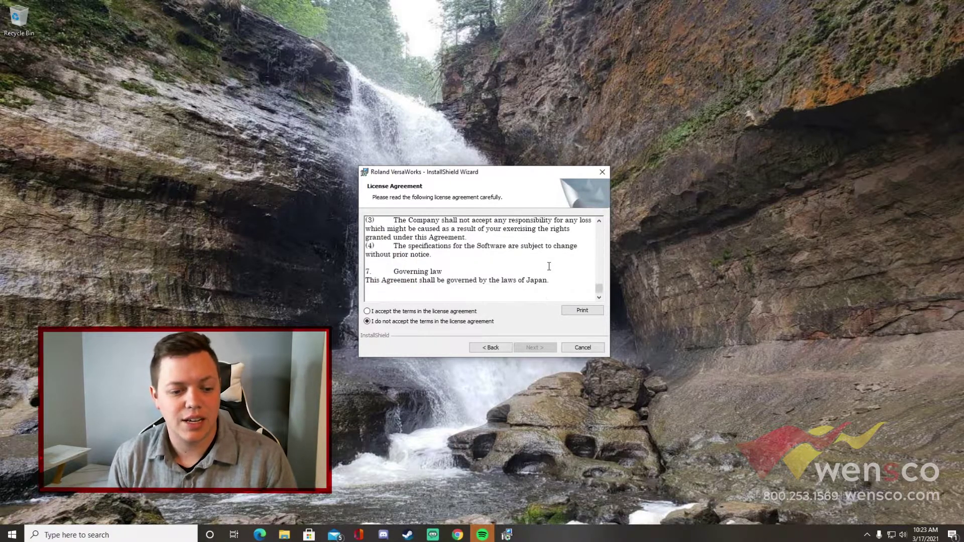
{"action": "left_click", "coordinate": [366, 313]}
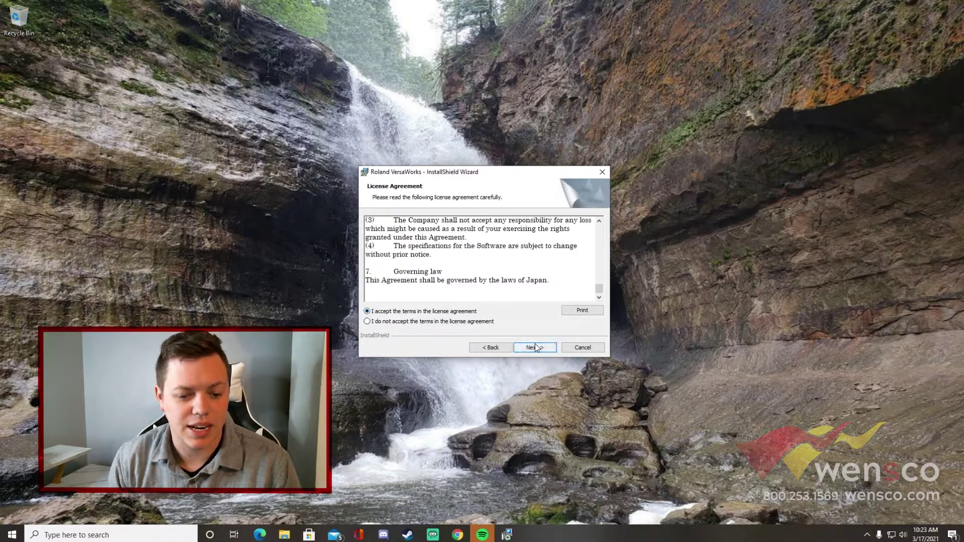
- Leave the user name blank, keep the default destination folder, and choose NO for printer installation
{"action": "left_click", "coordinate": [535, 346]}
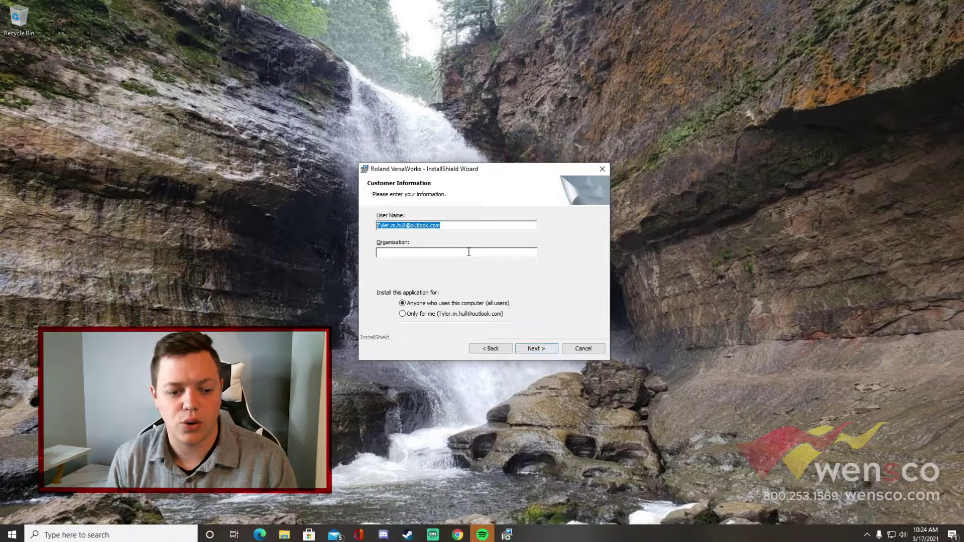
{"action": "key", "text": "BackSpace"}
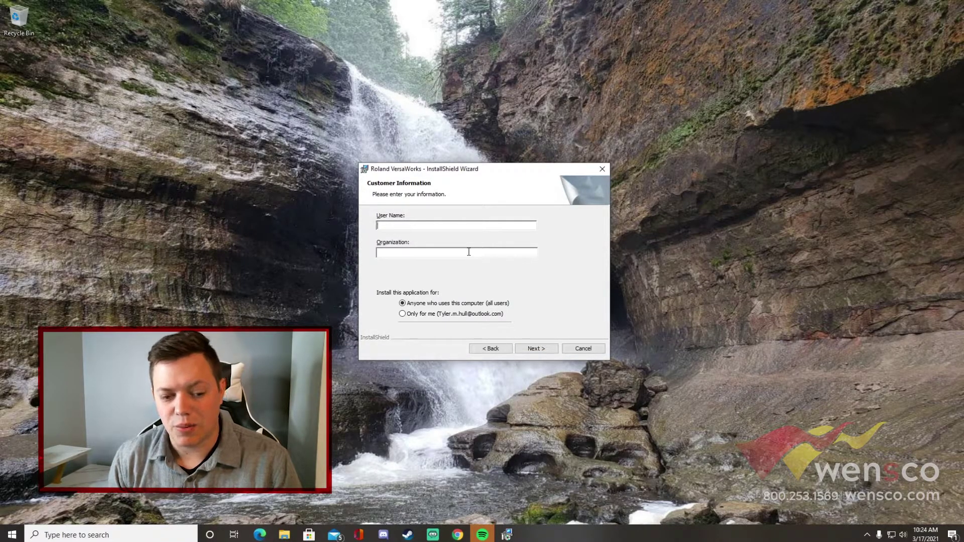
{"action": "left_click", "coordinate": [537, 348]}
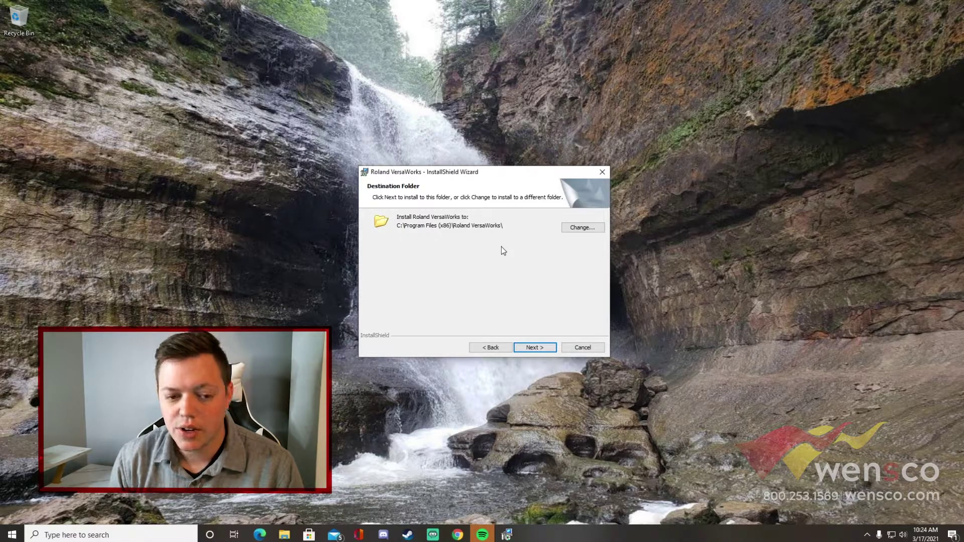
{"action": "left_click", "coordinate": [541, 349]}
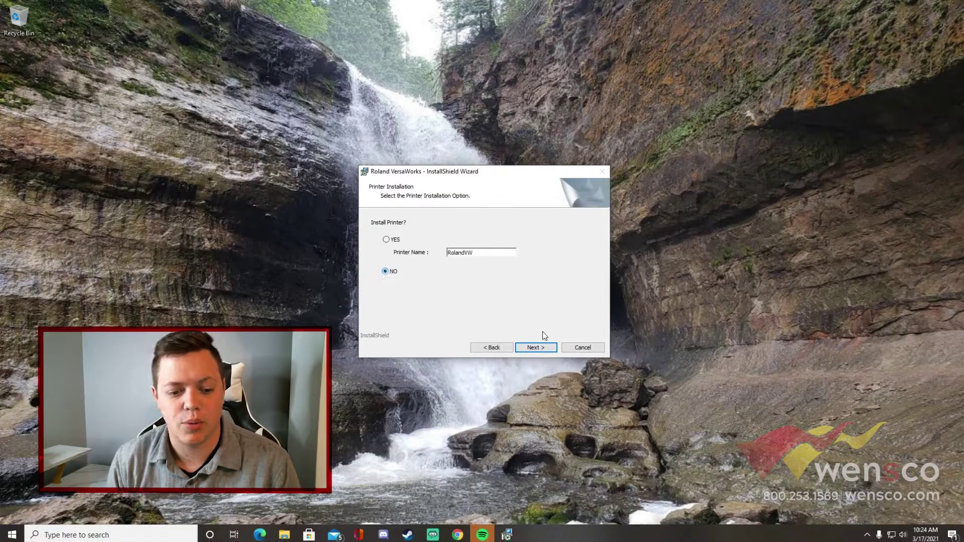
{"action": "left_click", "coordinate": [534, 347]}
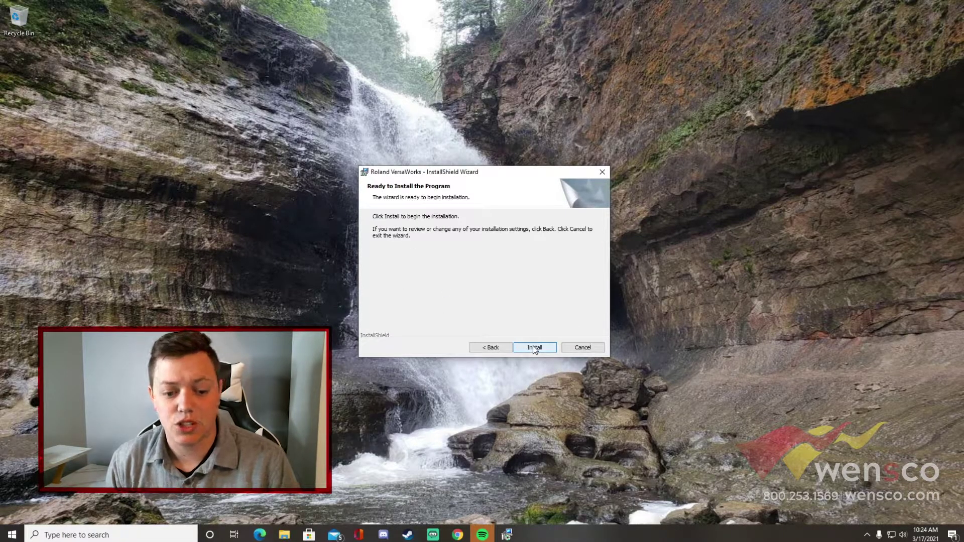
- Install Roland VersaWorks, finish the wizard and restart the computer
{"action": "left_click", "coordinate": [534, 348]}
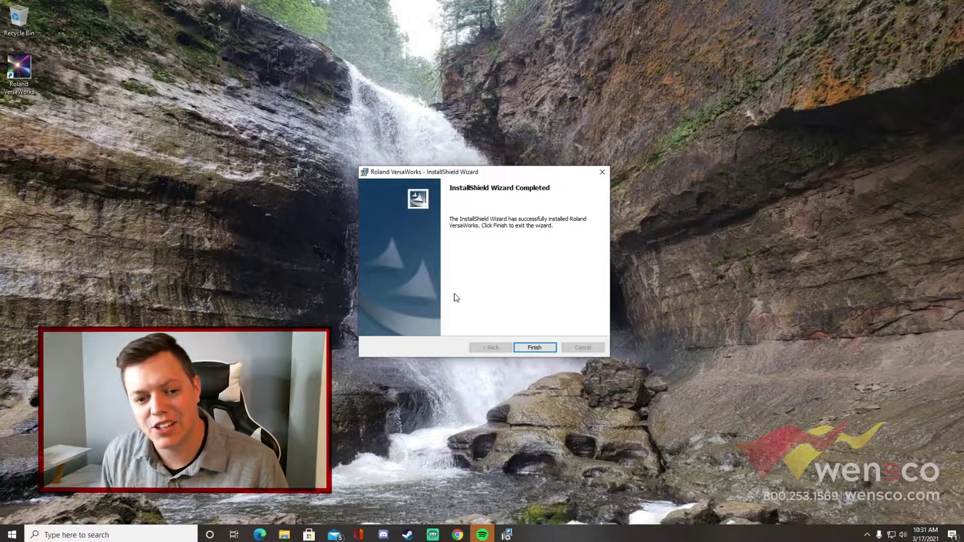
{"action": "left_click", "coordinate": [538, 347]}
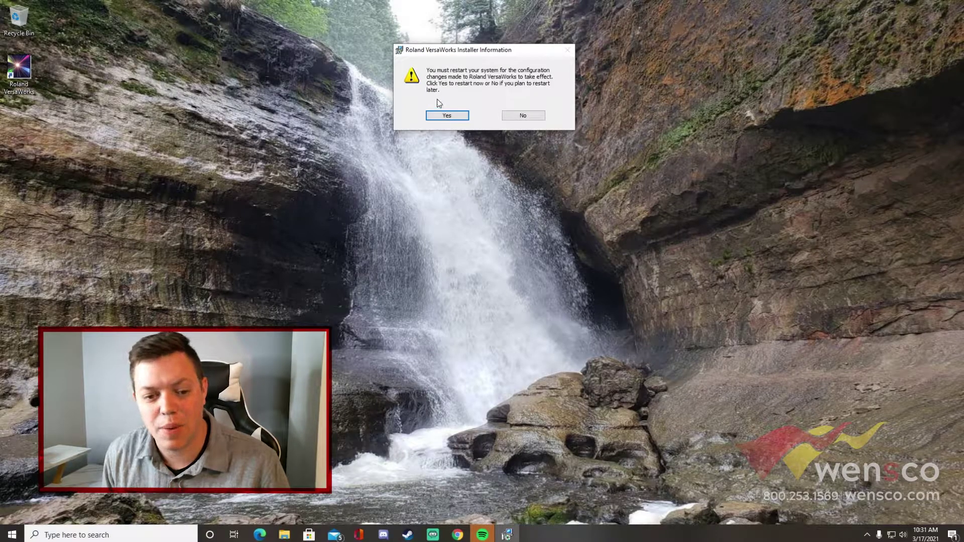
{"action": "left_click", "coordinate": [446, 116]}
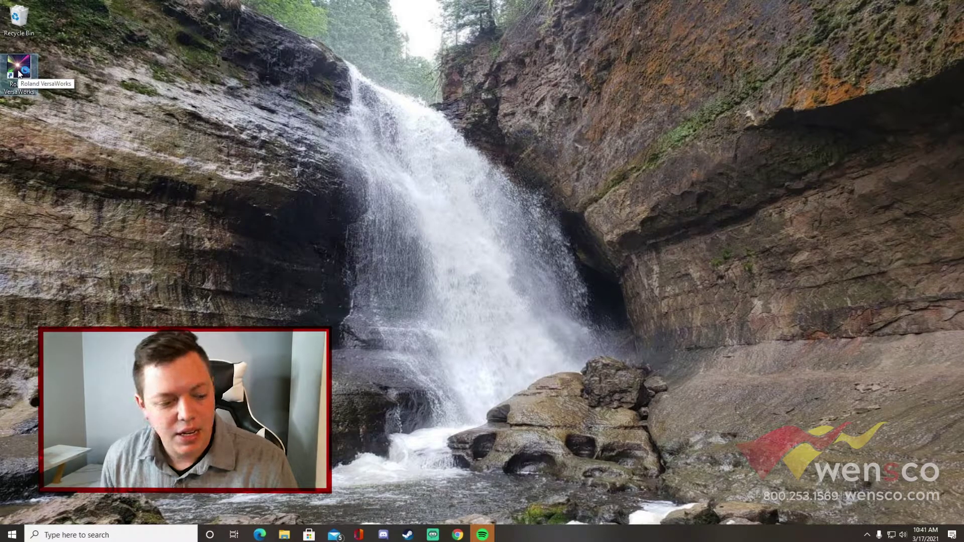
- Launch VersaWorks from the desktop, dismiss the initial printer setup and open the Printer menu
{"action": "double_click", "coordinate": [18, 72]}
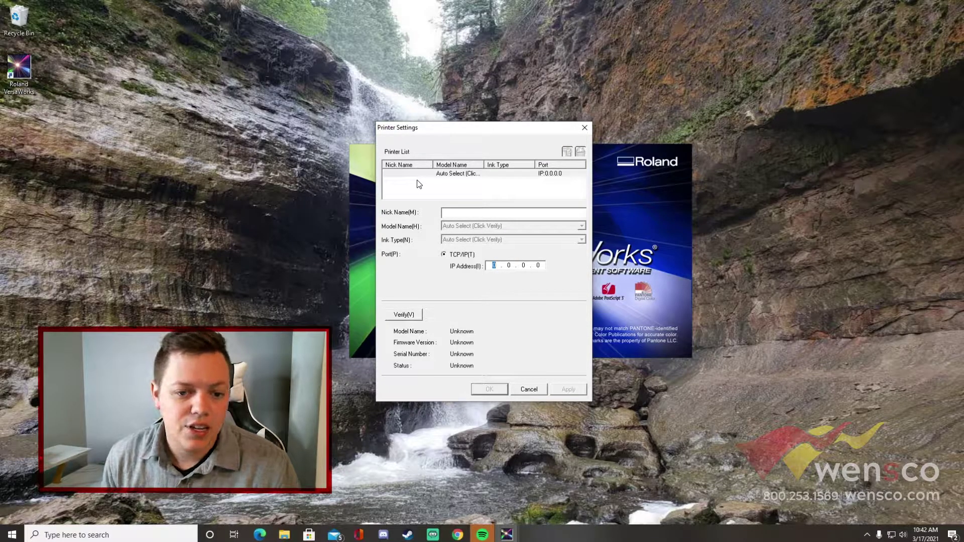
{"action": "left_click", "coordinate": [541, 390]}
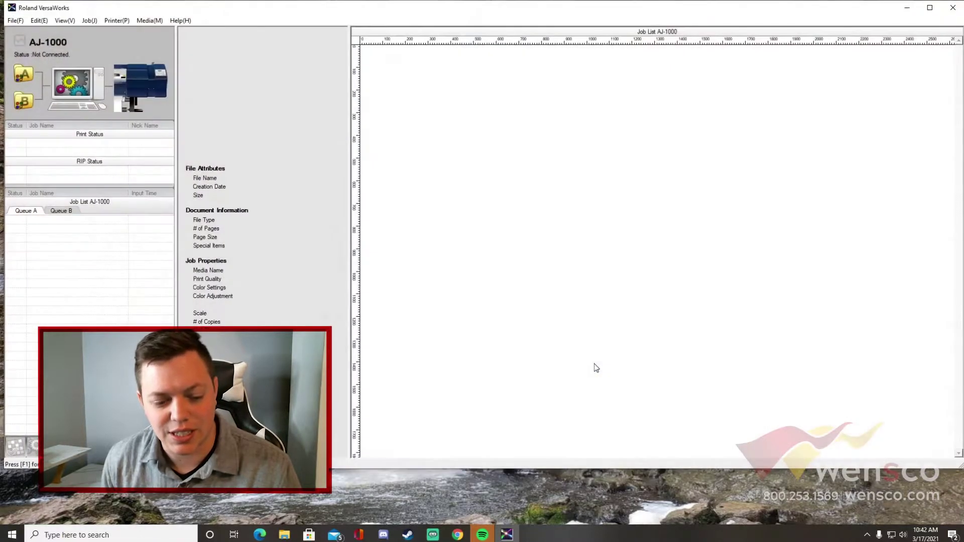
{"action": "left_click", "coordinate": [117, 21]}
- Name the printer Roland XR640 at IP 169.254.193.075 and verify the connection
{"action": "left_click", "coordinate": [132, 33]}
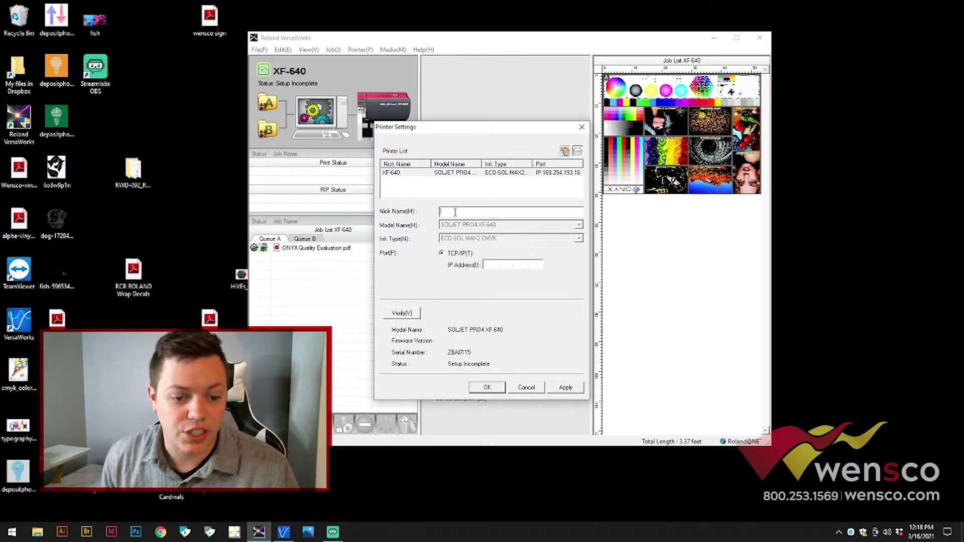
{"action": "type", "text": "F64"}
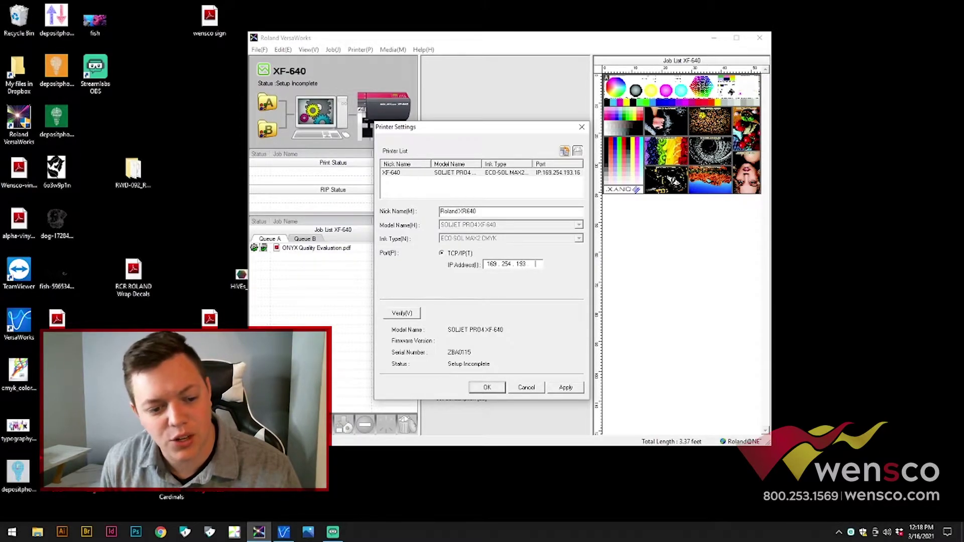
{"action": "type", "text": "075"}
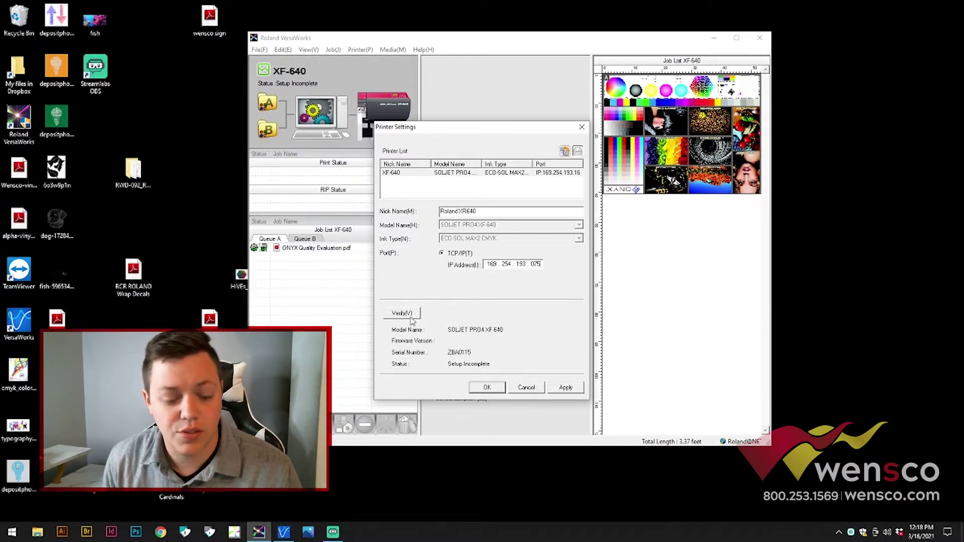
{"action": "left_click", "coordinate": [404, 313]}
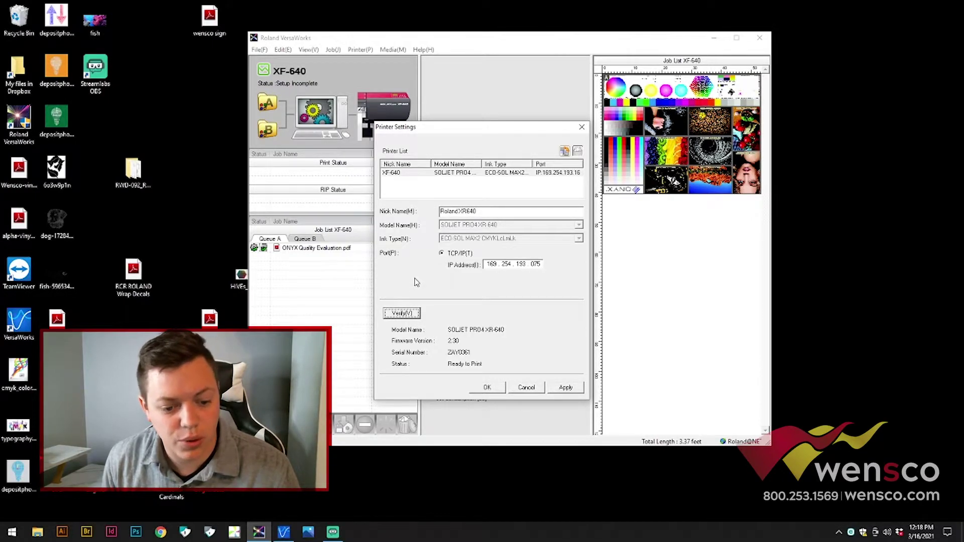
- Apply and confirm the printer settings, accepting the discard of current job settings
{"action": "left_click", "coordinate": [562, 389]}
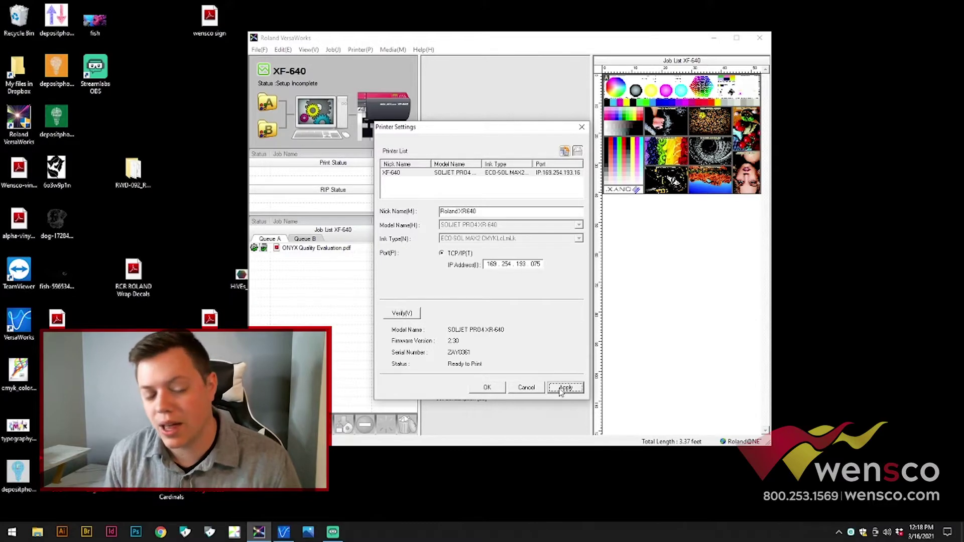
{"action": "left_click", "coordinate": [488, 389]}
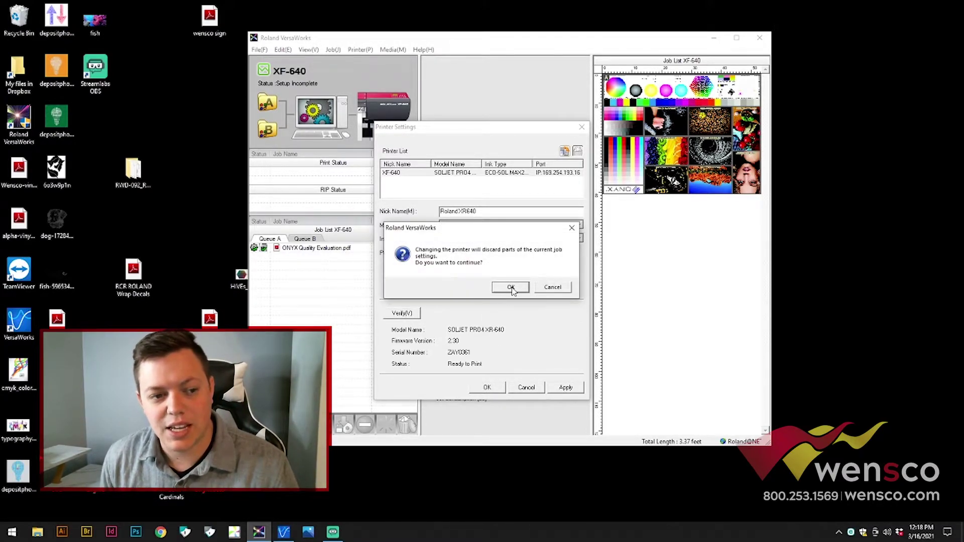
{"action": "left_click", "coordinate": [511, 288]}
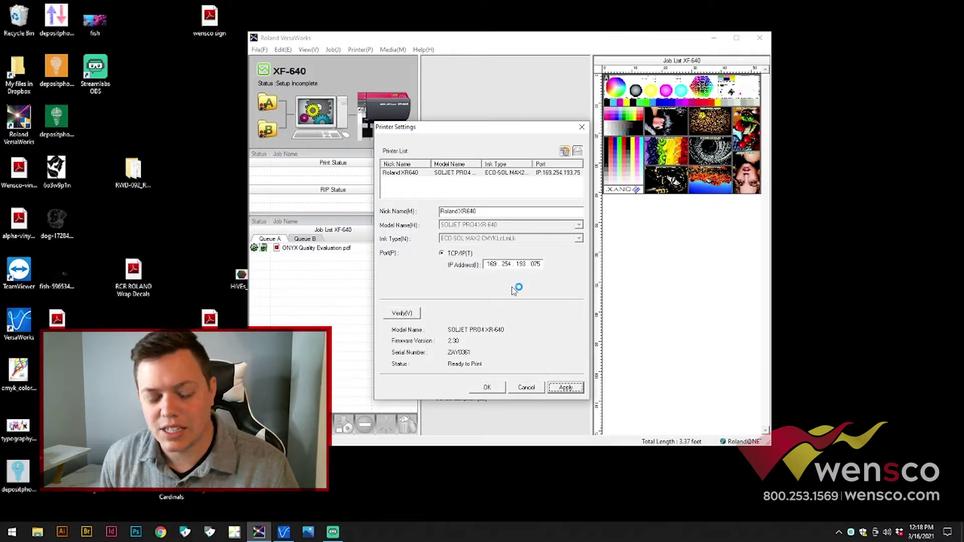
{"action": "left_click", "coordinate": [494, 390]}
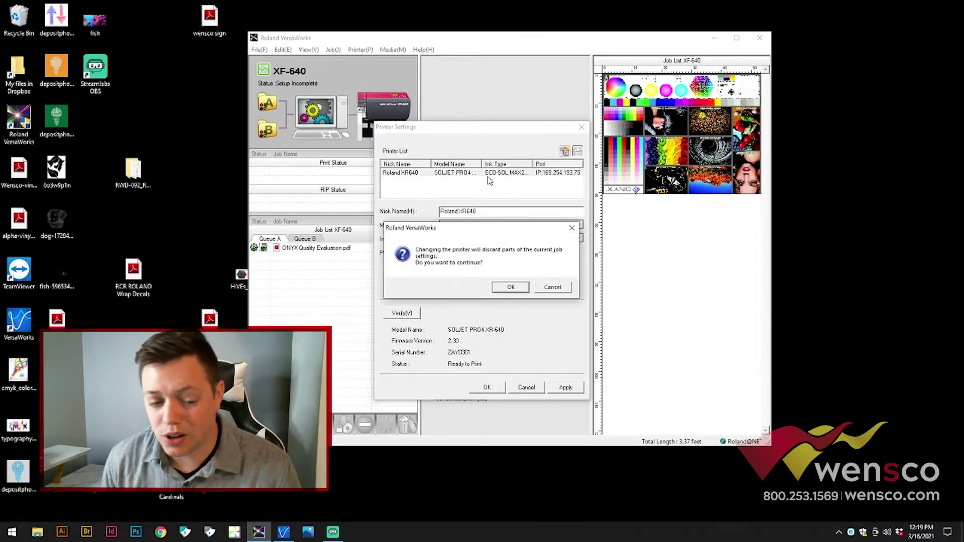
{"action": "left_click", "coordinate": [511, 288]}
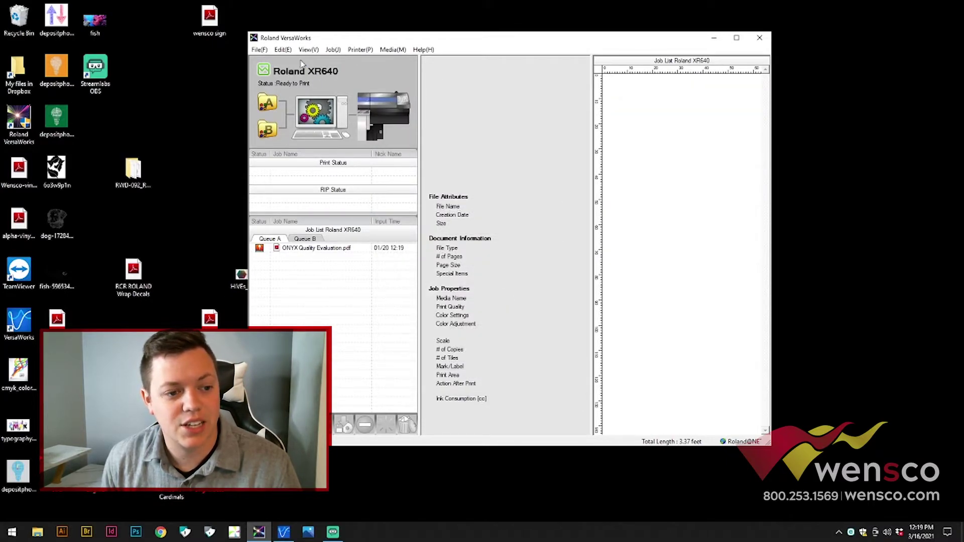
- Delete the ONYX Quality Evaluation job from Queue A
{"action": "left_click", "coordinate": [329, 248]}
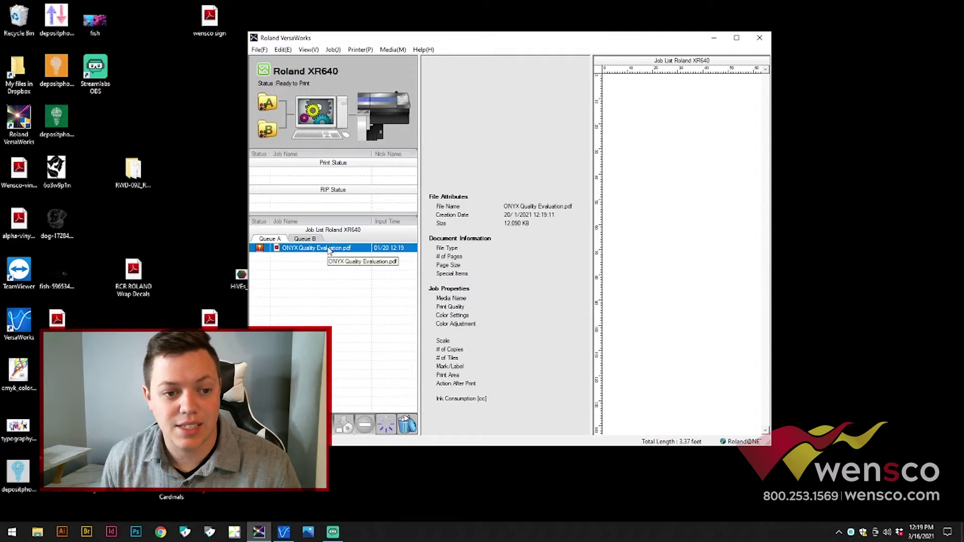
{"action": "key", "text": "Delete"}
{"action": "left_click", "coordinate": [523, 262]}
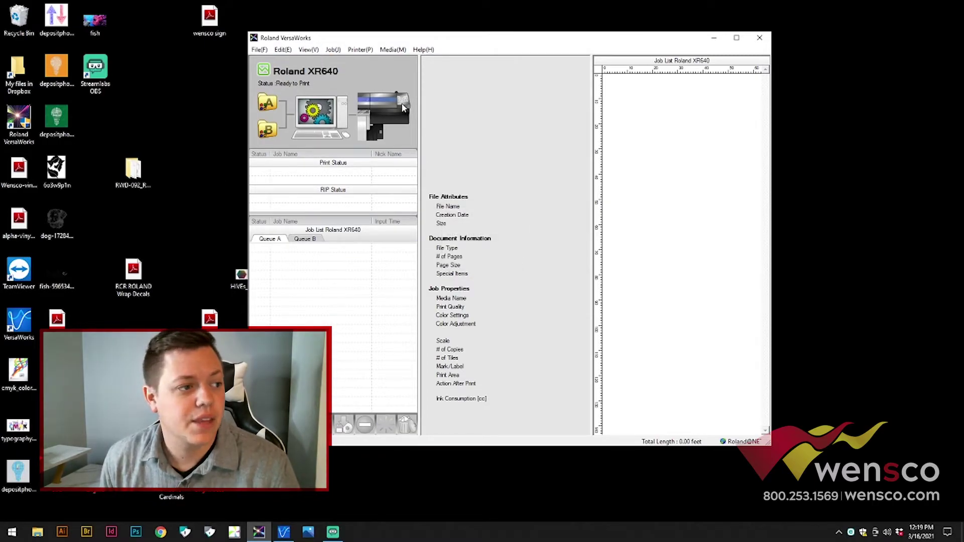
- Maximize the window and add the first PDF from Downloads to Queue A
{"action": "left_click", "coordinate": [737, 37]}
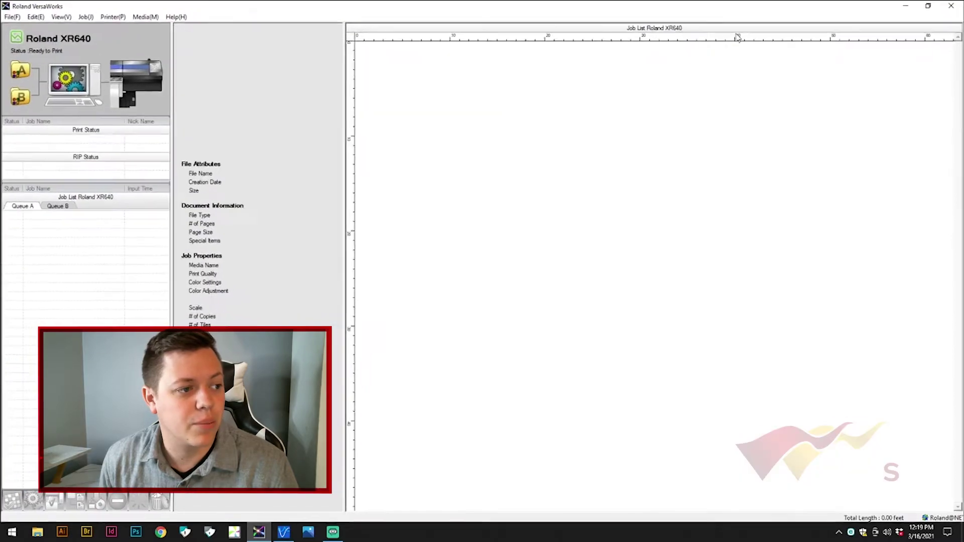
{"action": "left_click", "coordinate": [11, 16]}
{"action": "left_click", "coordinate": [26, 26]}
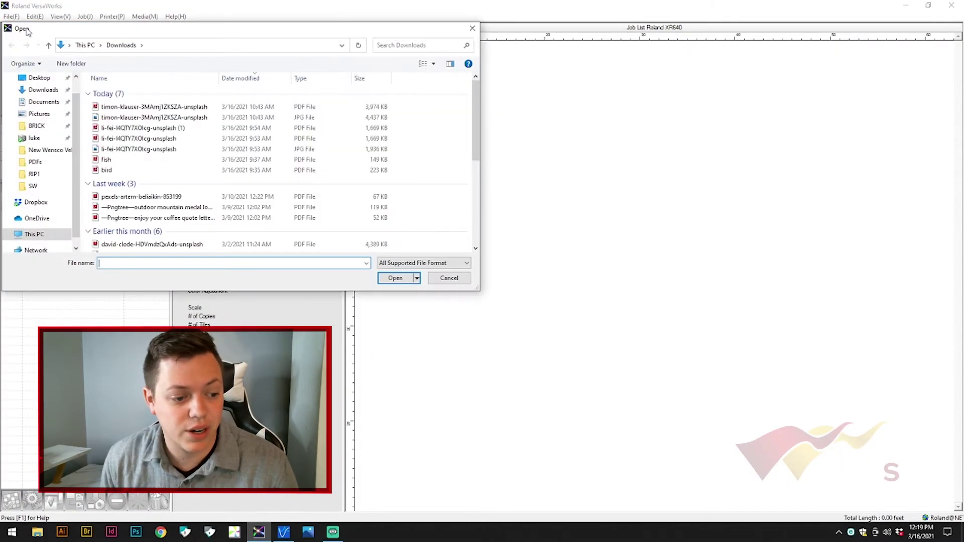
{"action": "left_click", "coordinate": [134, 107]}
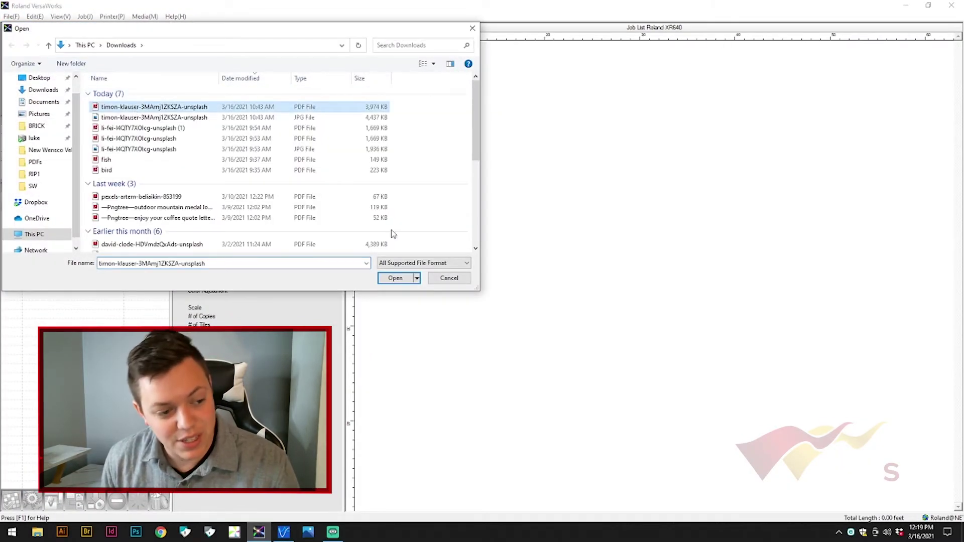
{"action": "left_click", "coordinate": [407, 278]}
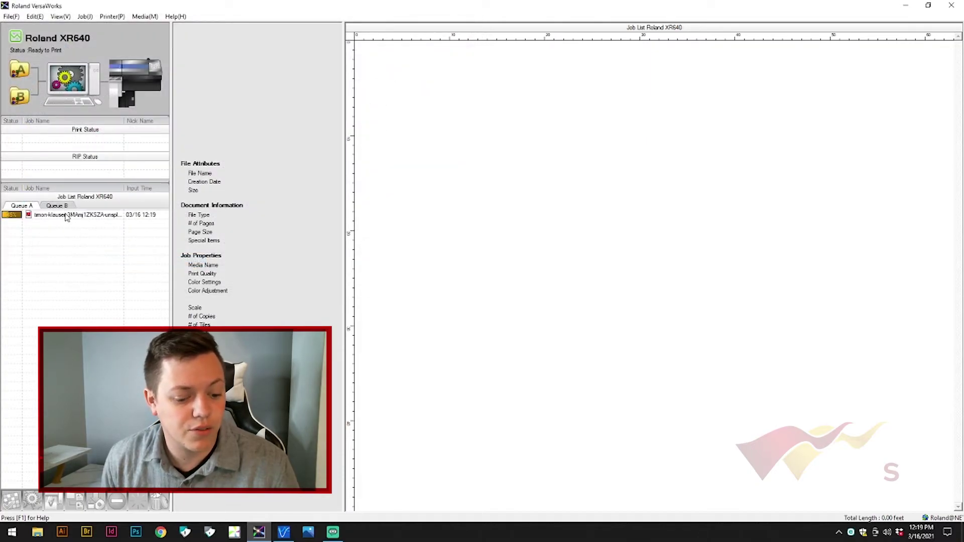